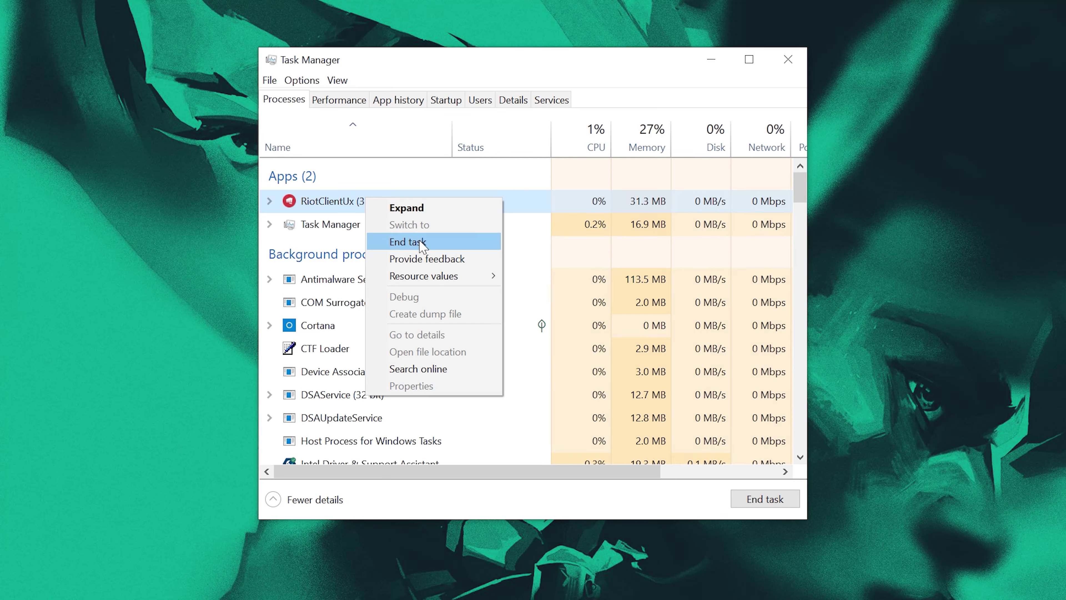
# - End the RiotClientUx task, look through the background processes for other Riot entries, and close Task Manager
pyautogui.click(432, 246)
pyautogui.scroll(-2, 432, 248)
pyautogui.scroll(-3, 433, 252)
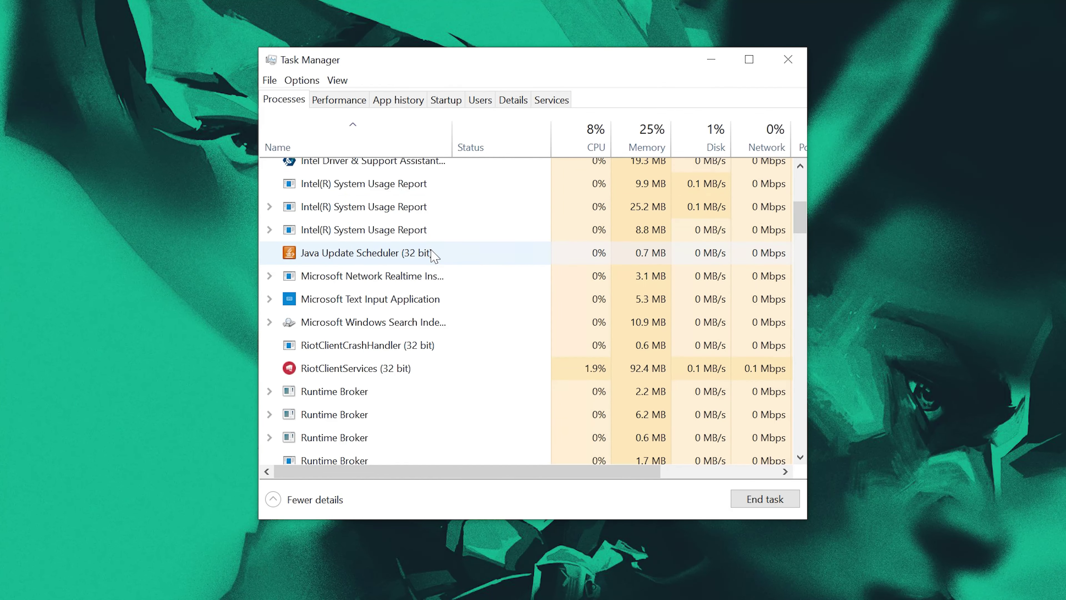
pyautogui.scroll(-1, 399, 302)
pyautogui.scroll(1, 399, 303)
pyautogui.scroll(4, 399, 302)
pyautogui.scroll(-15, 398, 302)
pyautogui.scroll(-12, 397, 302)
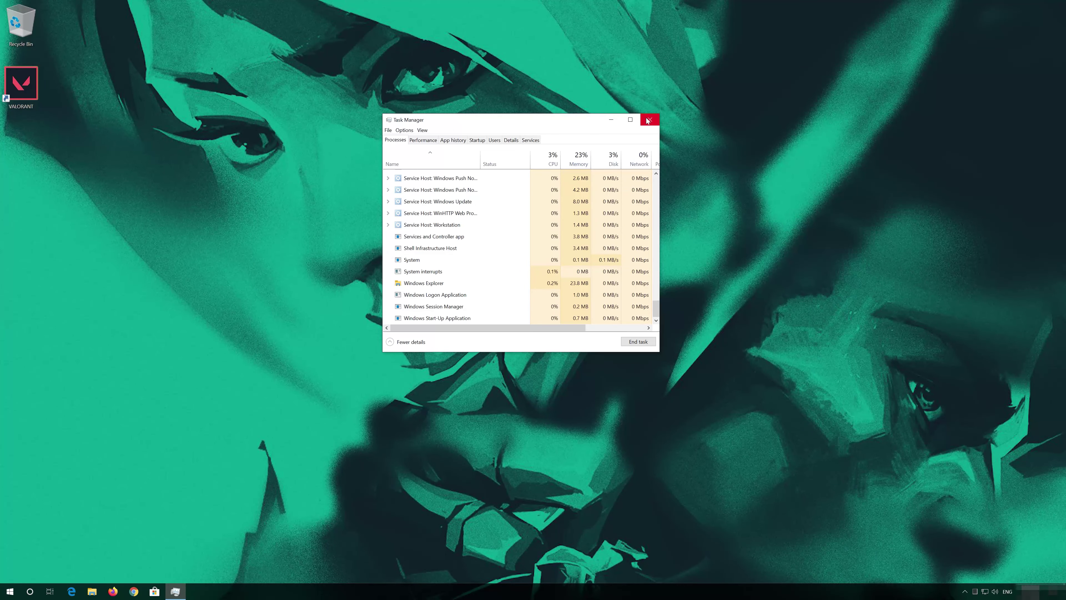
pyautogui.click(649, 119)
# - Open the Run dialog and launch services.msc
pyautogui.press('super')
pyautogui.write('run')
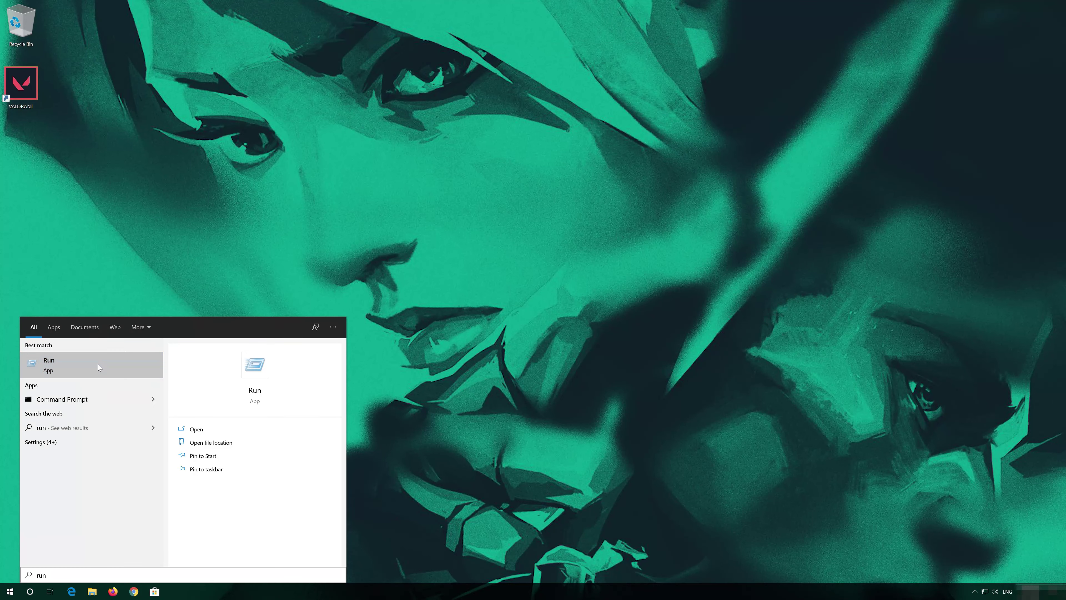
pyautogui.click(98, 364)
pyautogui.moveTo(92, 496); pyautogui.dragTo(473, 205)
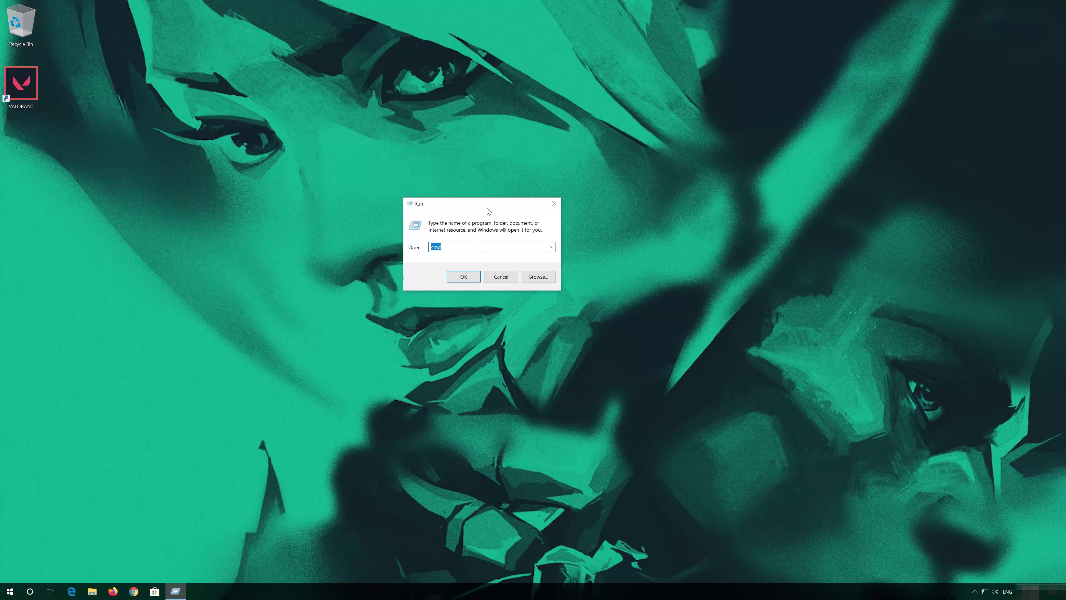
pyautogui.write('se')
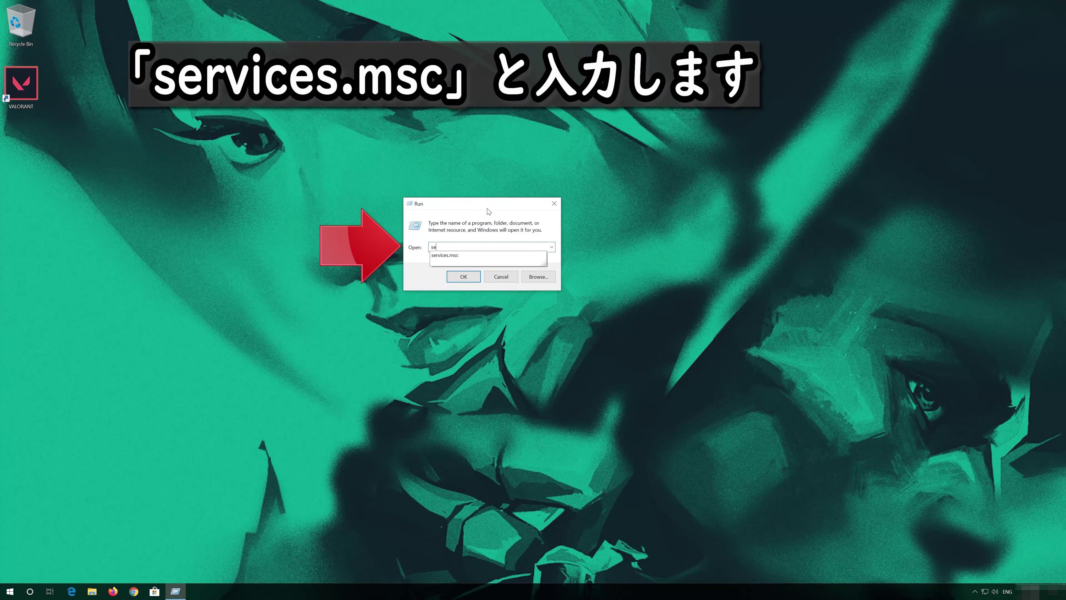
pyautogui.write('rvices.msc')
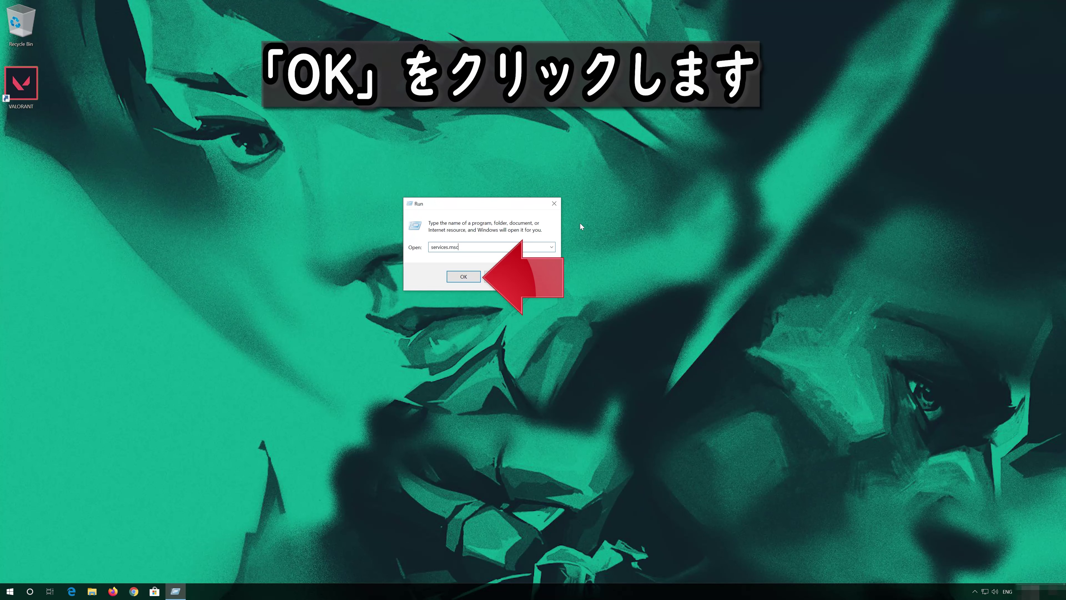
pyautogui.click(464, 277)
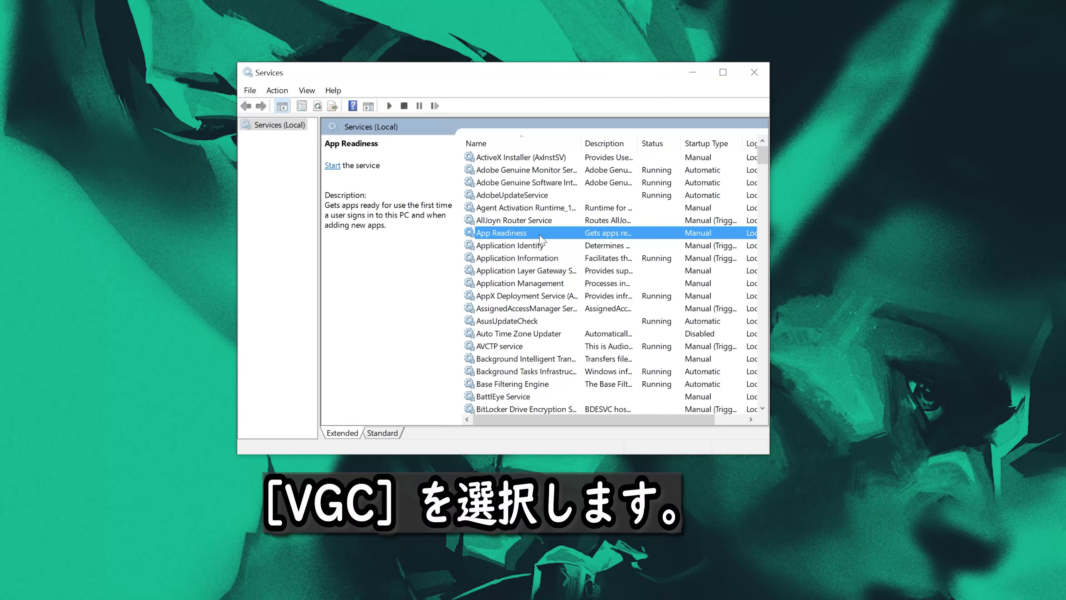
# - Find the vgc service in the services list and open its properties
pyautogui.scroll(-20, 541, 239)
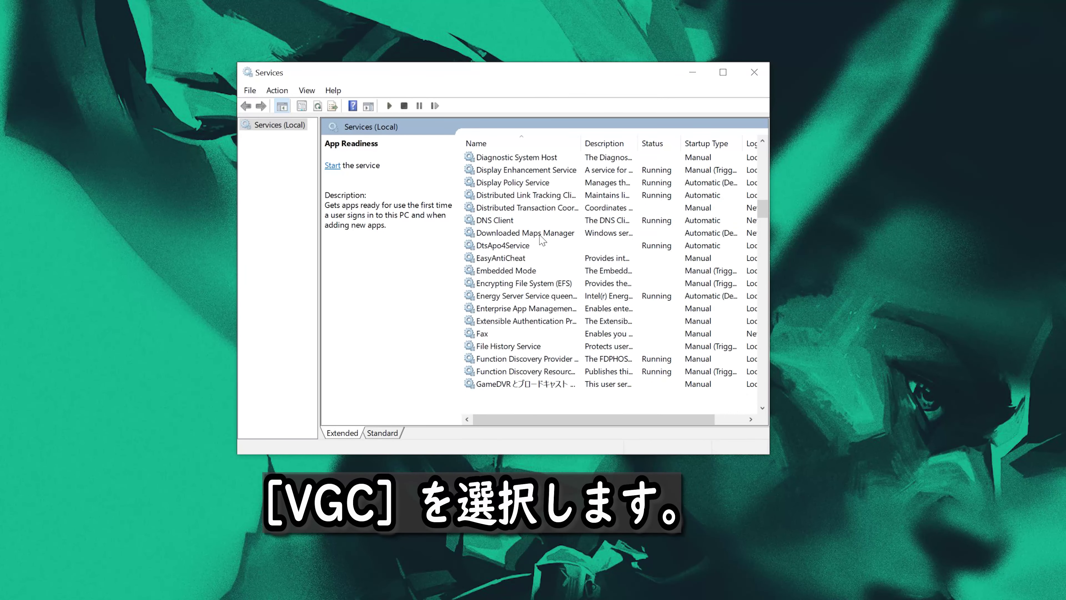
pyautogui.scroll(-20, 540, 239)
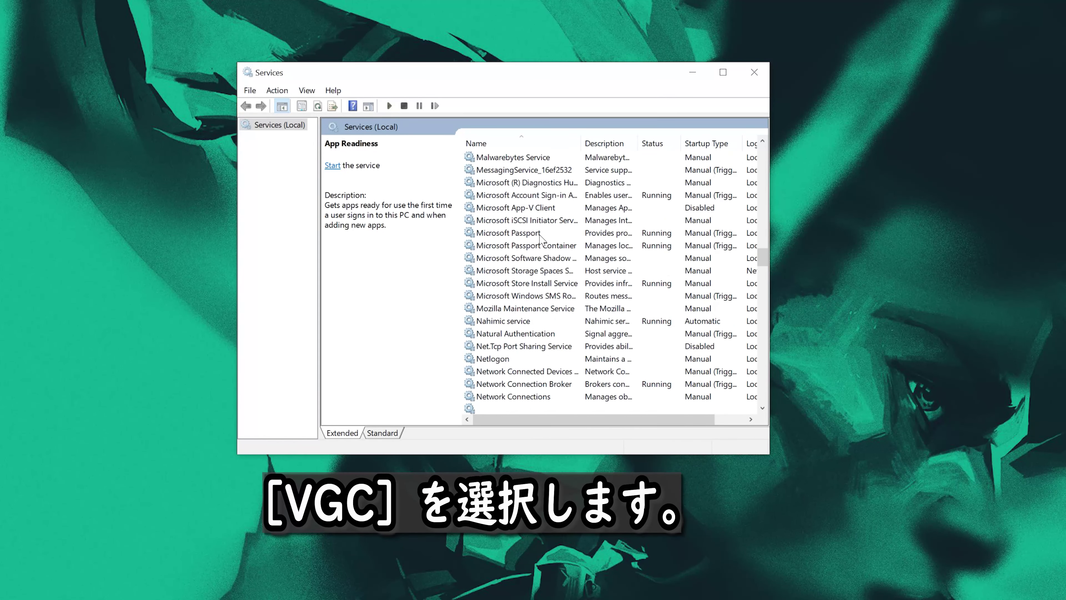
pyautogui.scroll(-20, 542, 240)
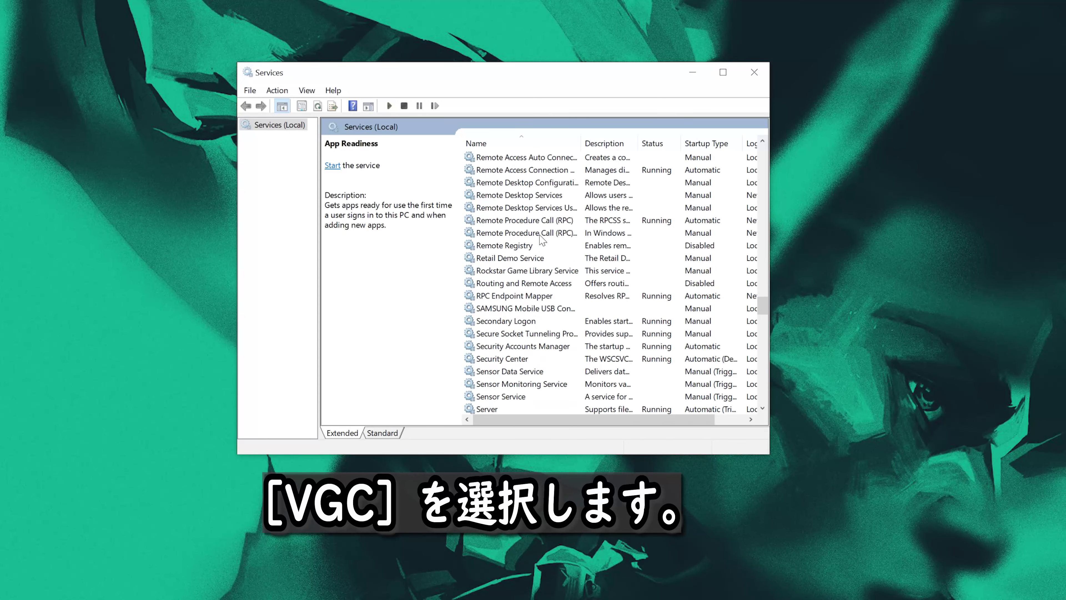
pyautogui.scroll(-15, 541, 240)
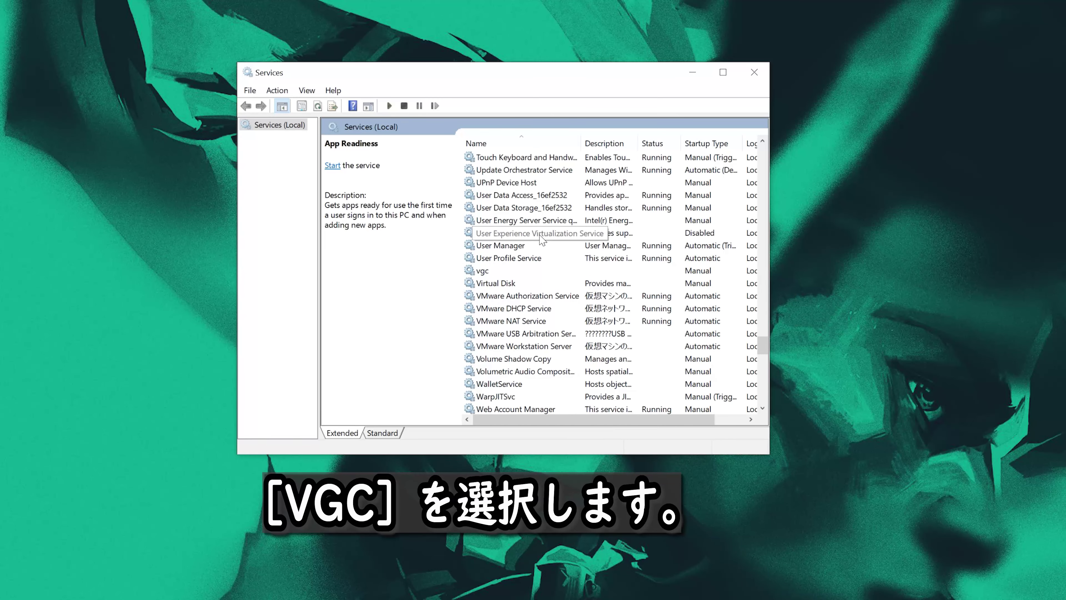
pyautogui.click(487, 271)
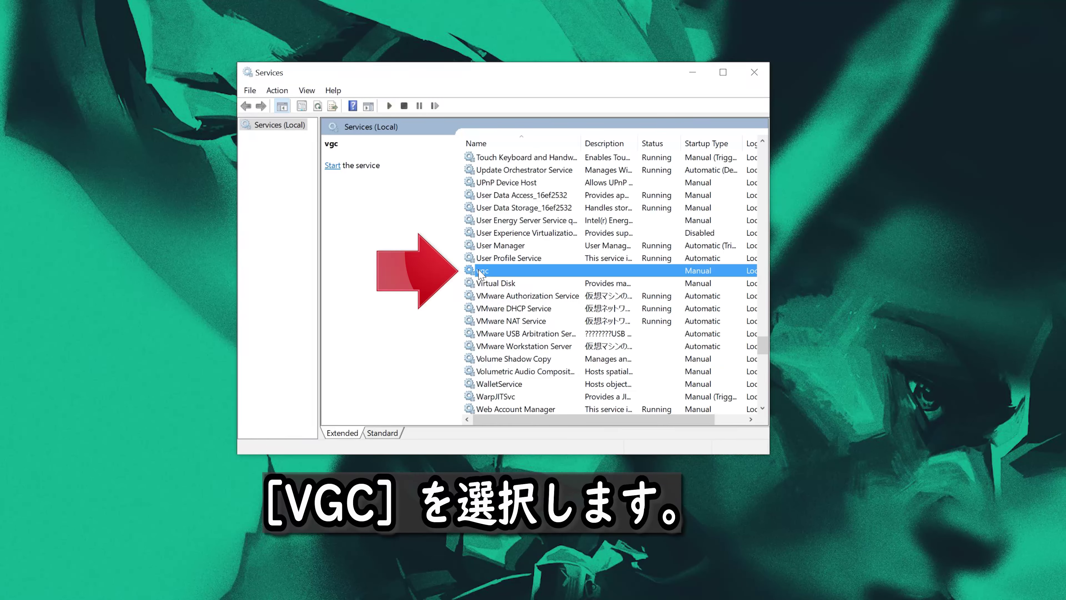
pyautogui.rightClick(535, 272)
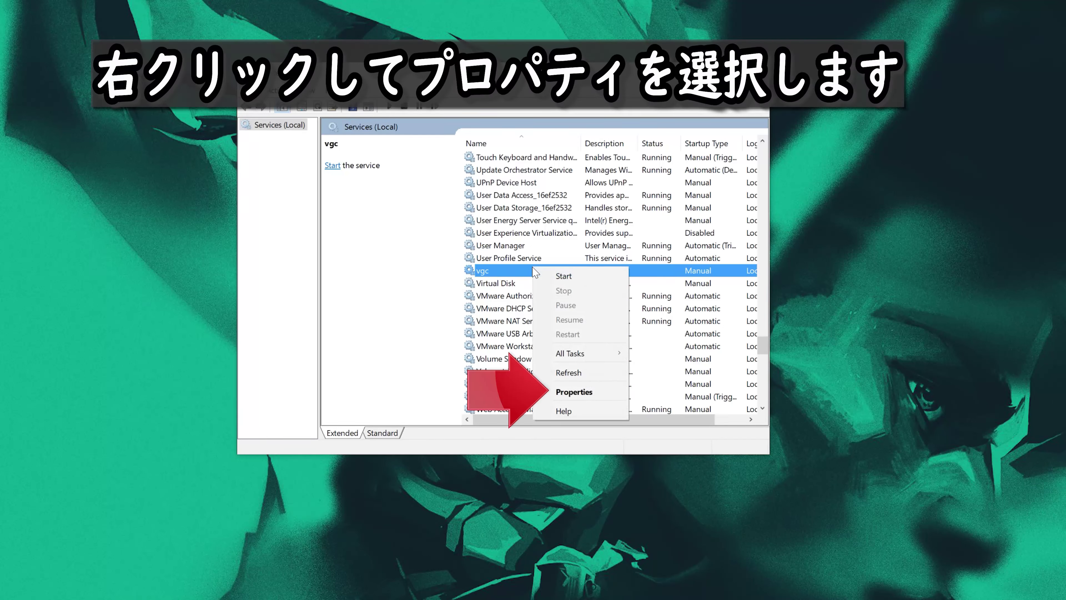
pyautogui.click(594, 393)
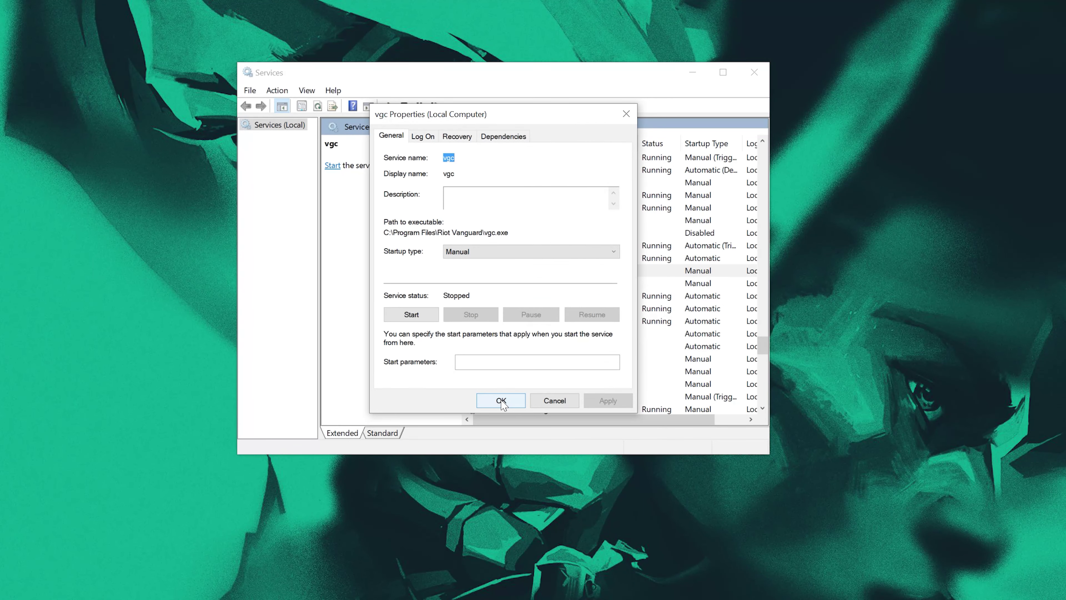
# - Set the vgc service's startup type to Automatic and start the service, closing the Services window when done
pyautogui.click(503, 256)
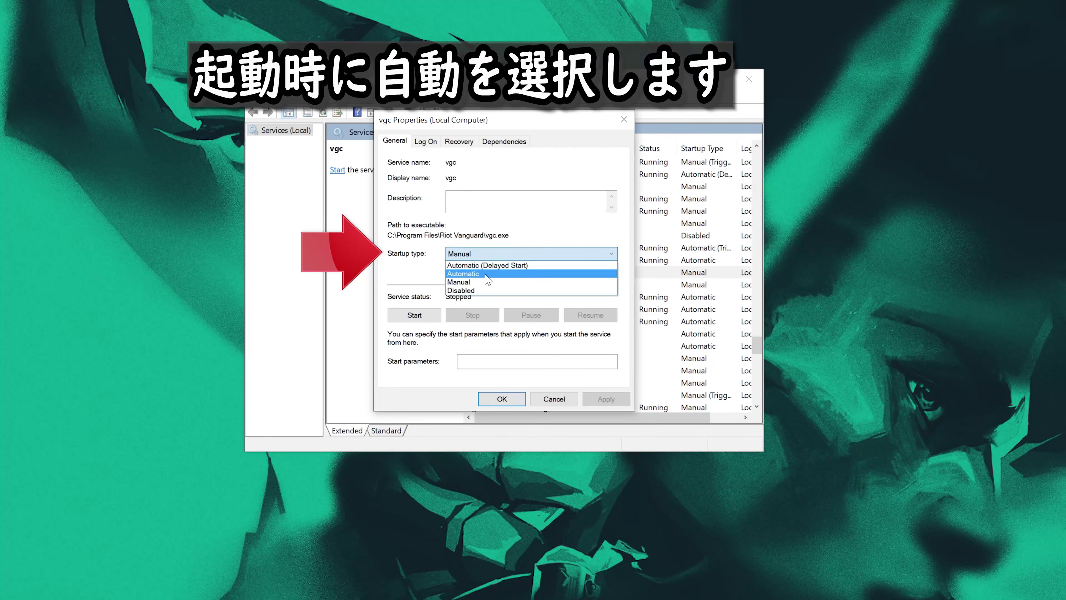
pyautogui.click(508, 278)
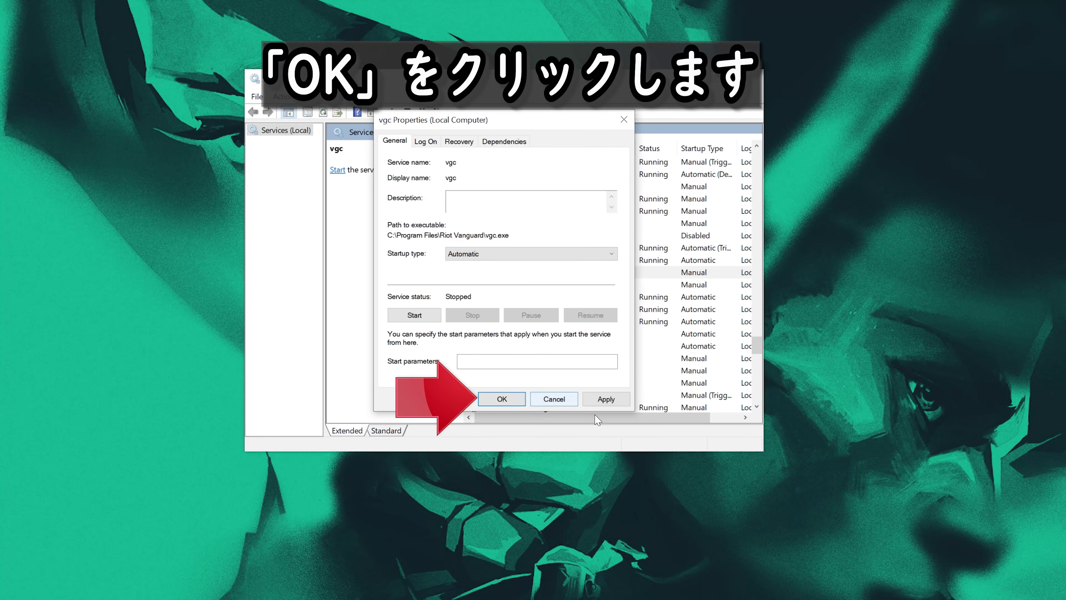
pyautogui.click(614, 396)
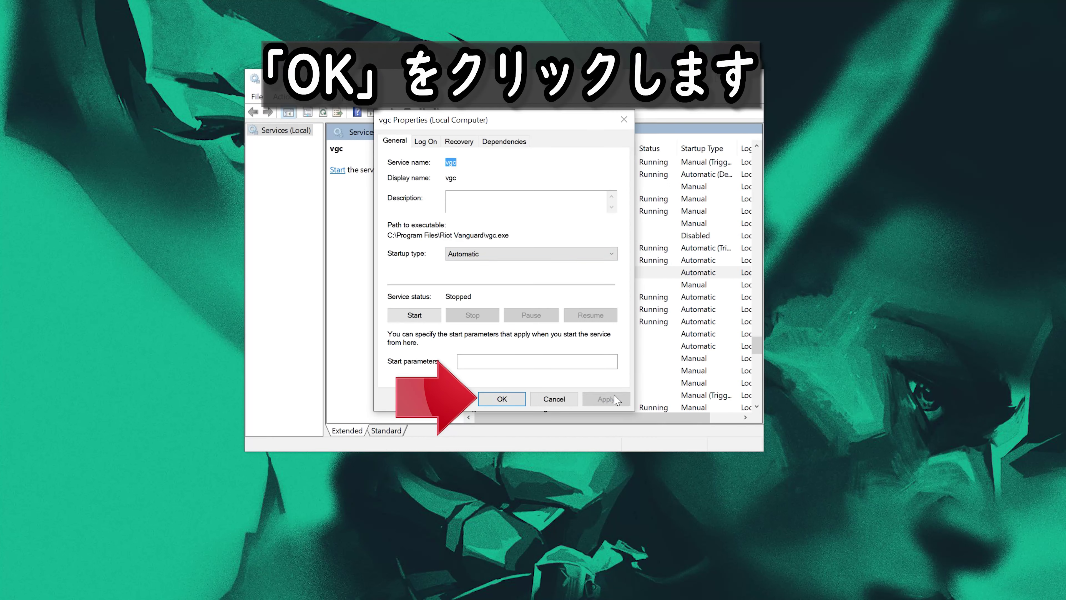
pyautogui.click(502, 399)
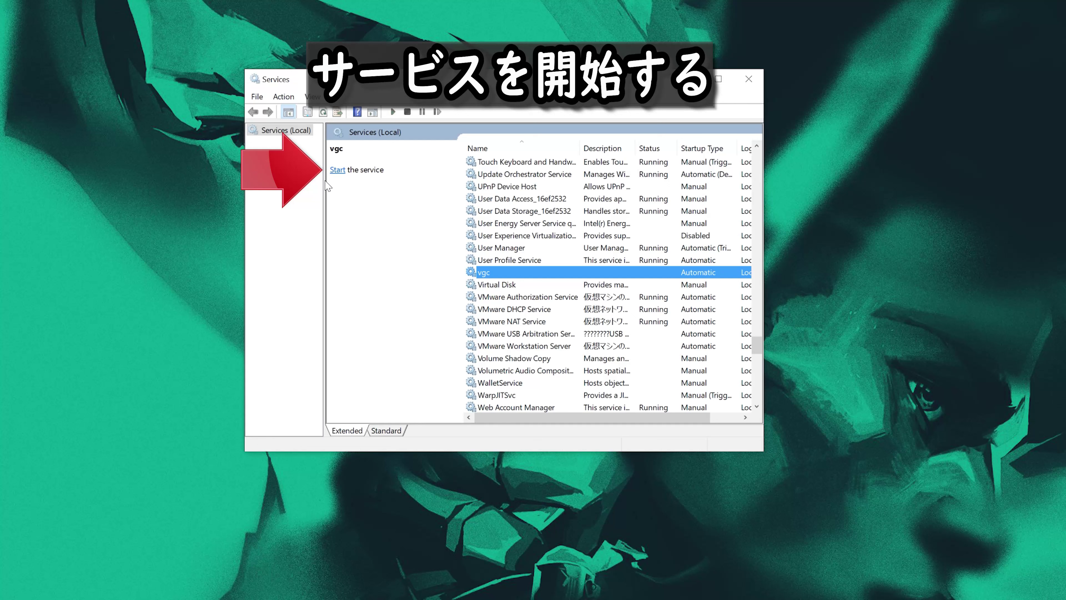
pyautogui.click(337, 171)
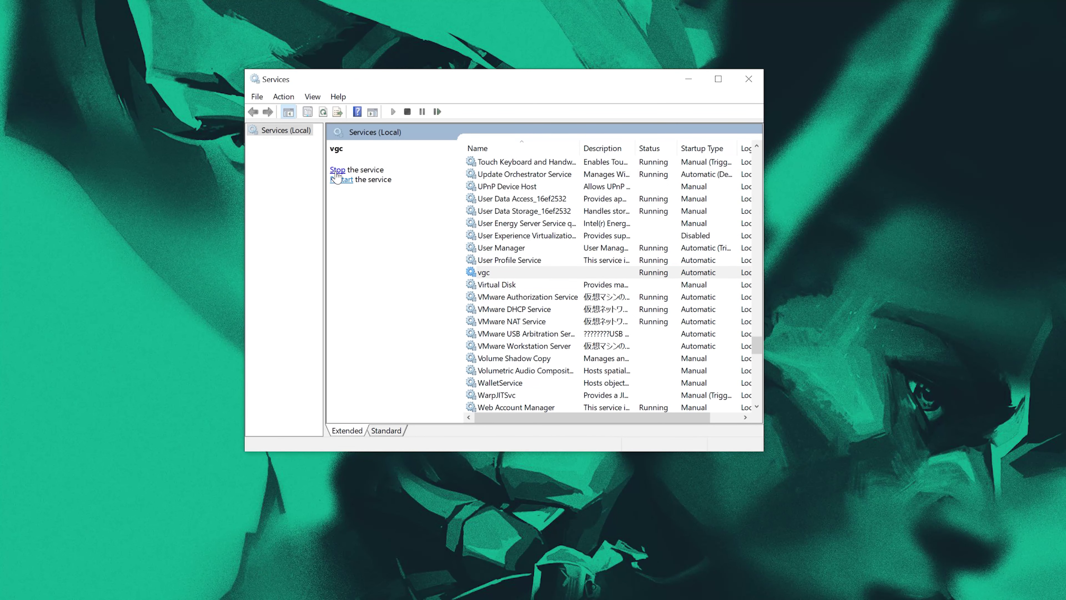
pyautogui.click(748, 82)
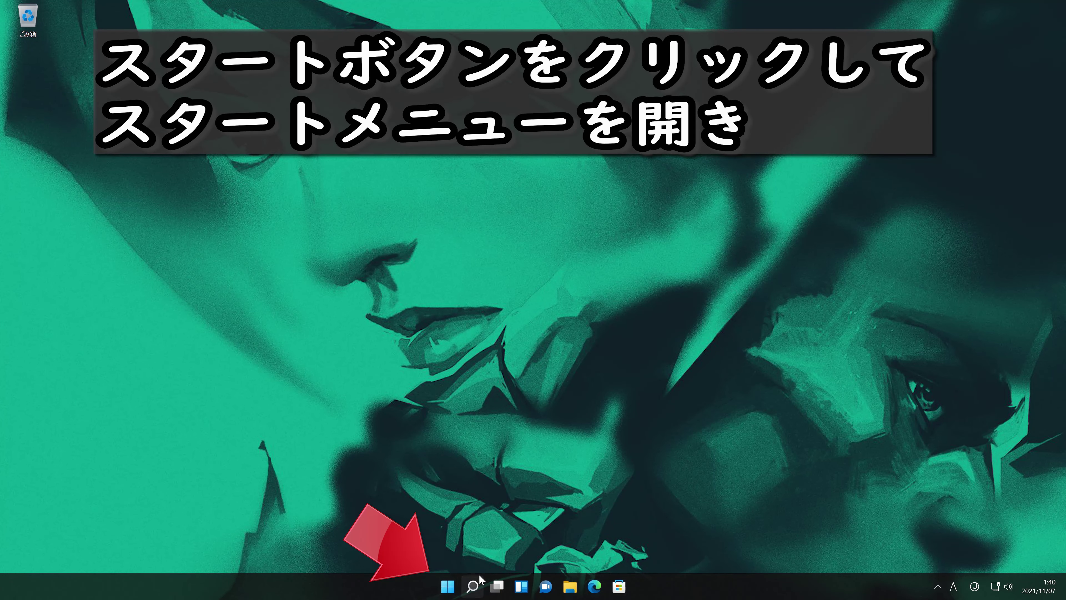
# - Search Windows for コントロールパネル and open the Control Panel
pyautogui.click(454, 592)
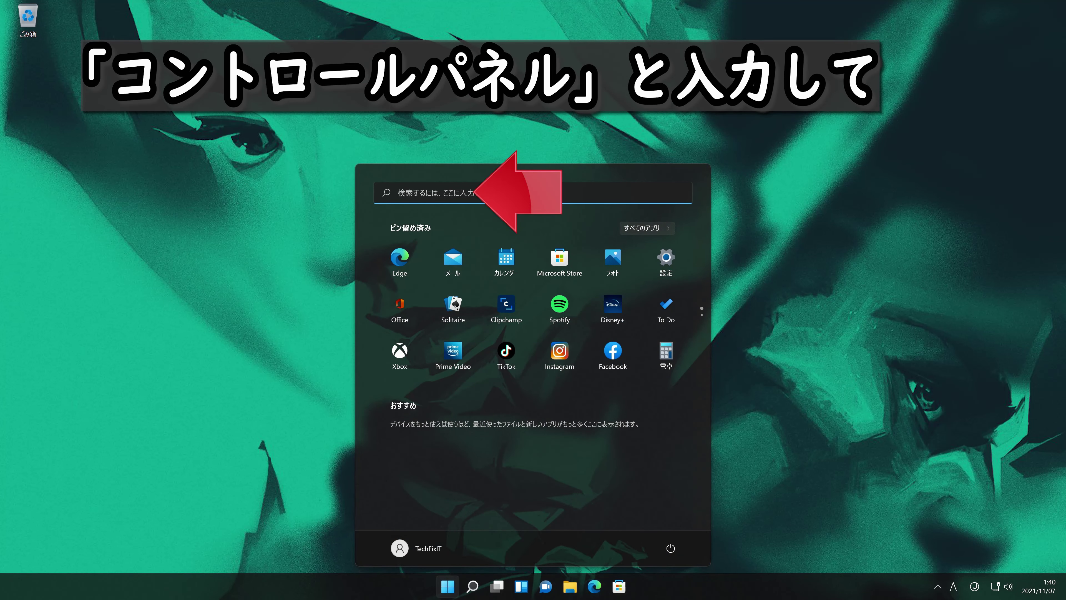
pyautogui.click(447, 195)
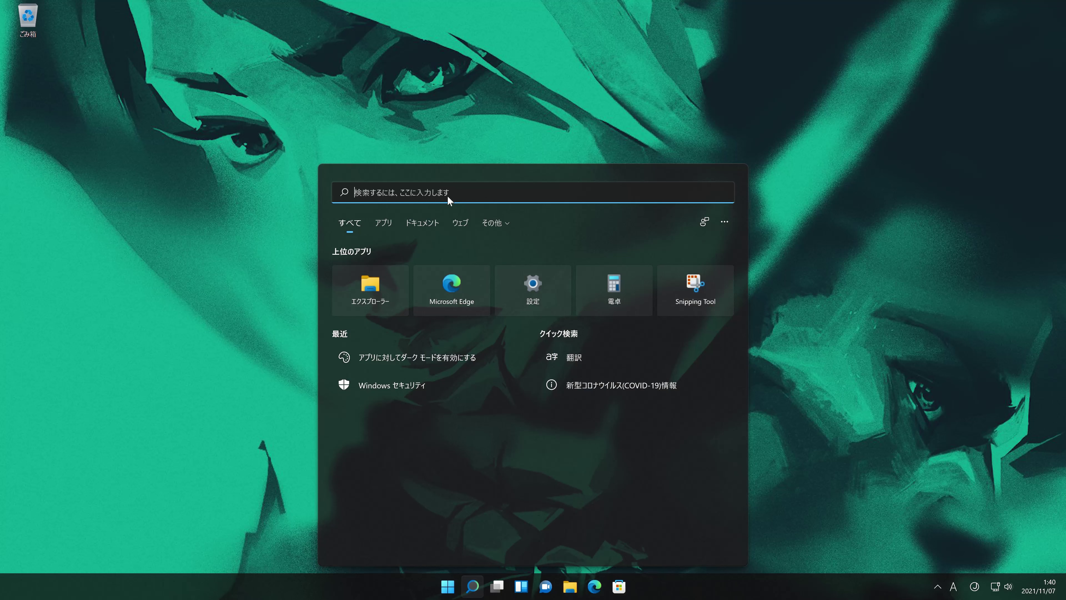
pyautogui.write('コントロールパネル')
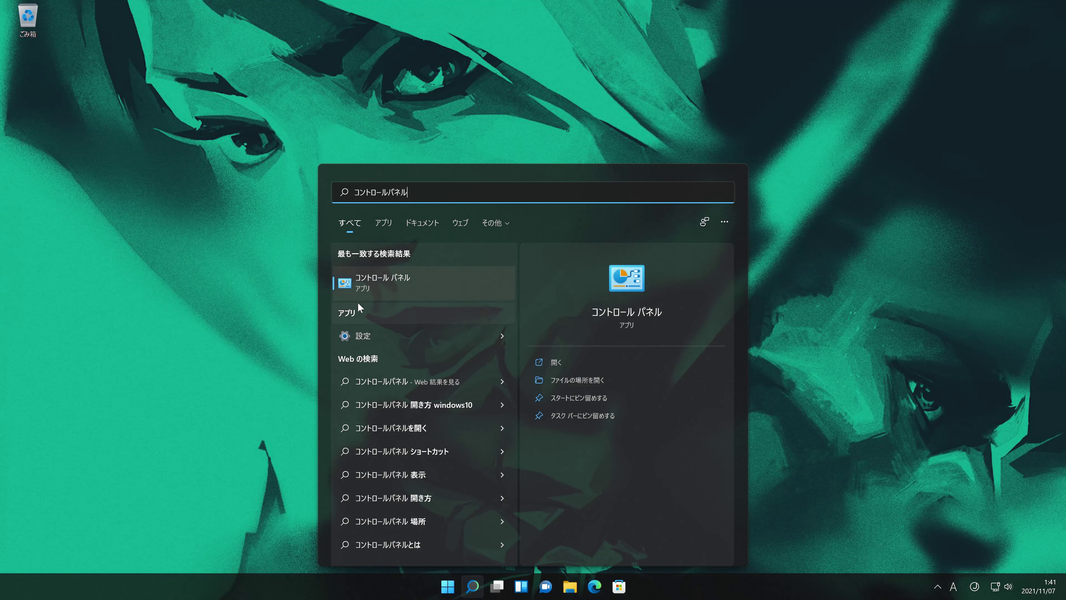
pyautogui.click(393, 285)
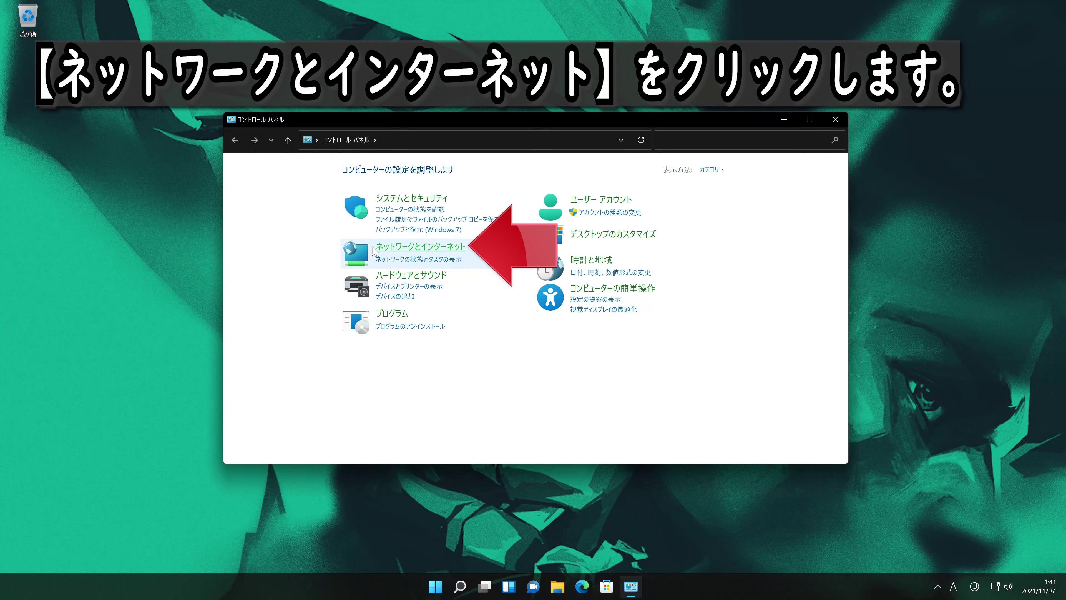
# - Go through the network and internet settings to the Network and Sharing Center and open the list of network adapters
pyautogui.click(429, 250)
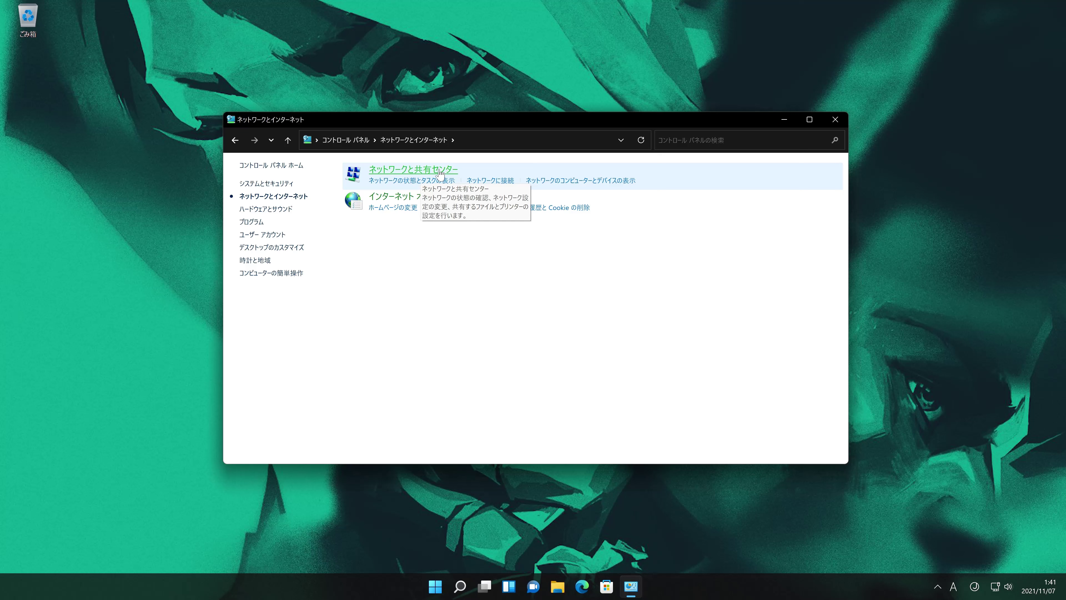
pyautogui.click(440, 169)
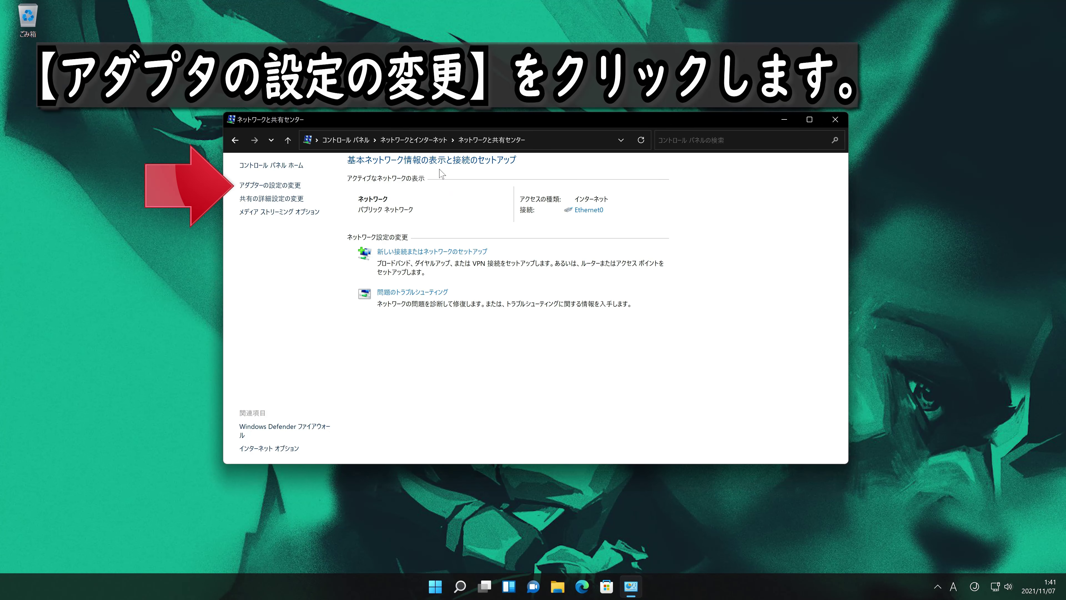
pyautogui.click(289, 187)
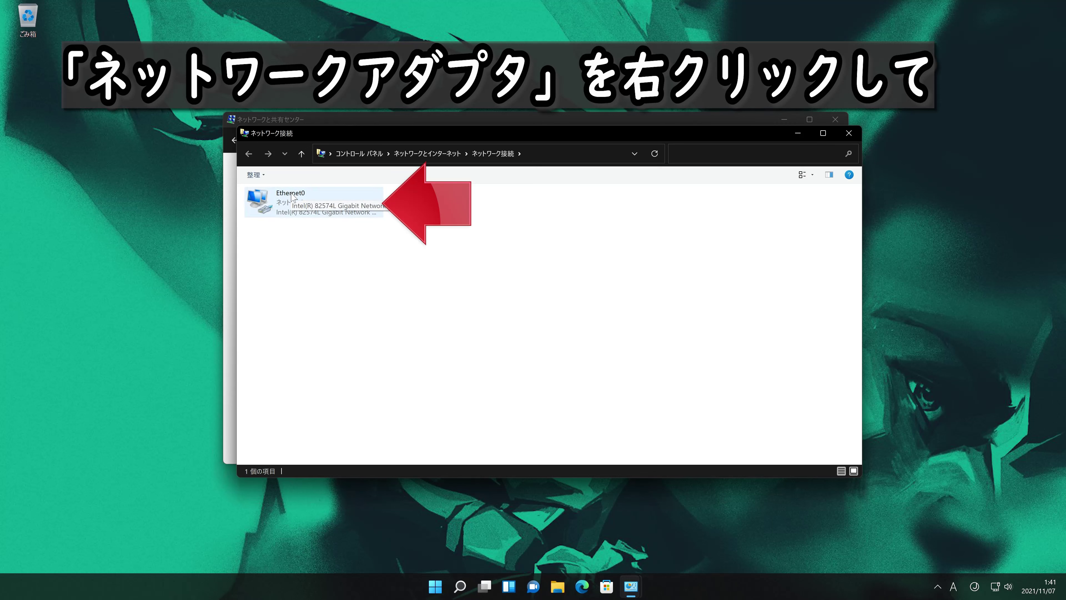
# - Open the Ethernet0 adapter's properties and bring up the settings of Internet Protocol Version 4 (TCP/IPv4)
pyautogui.rightClick(293, 198)
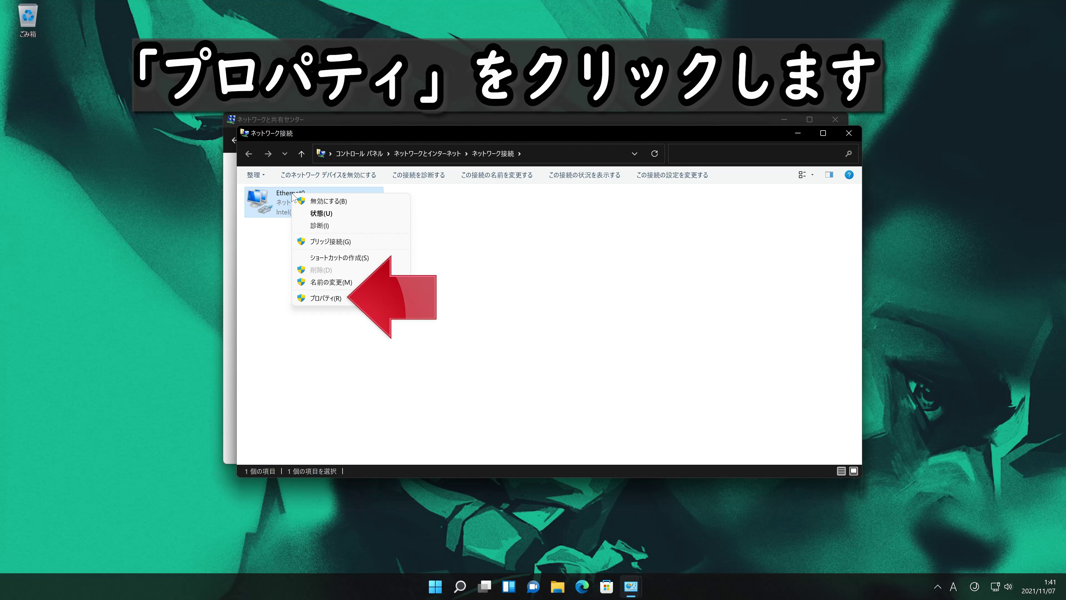
pyautogui.click(342, 299)
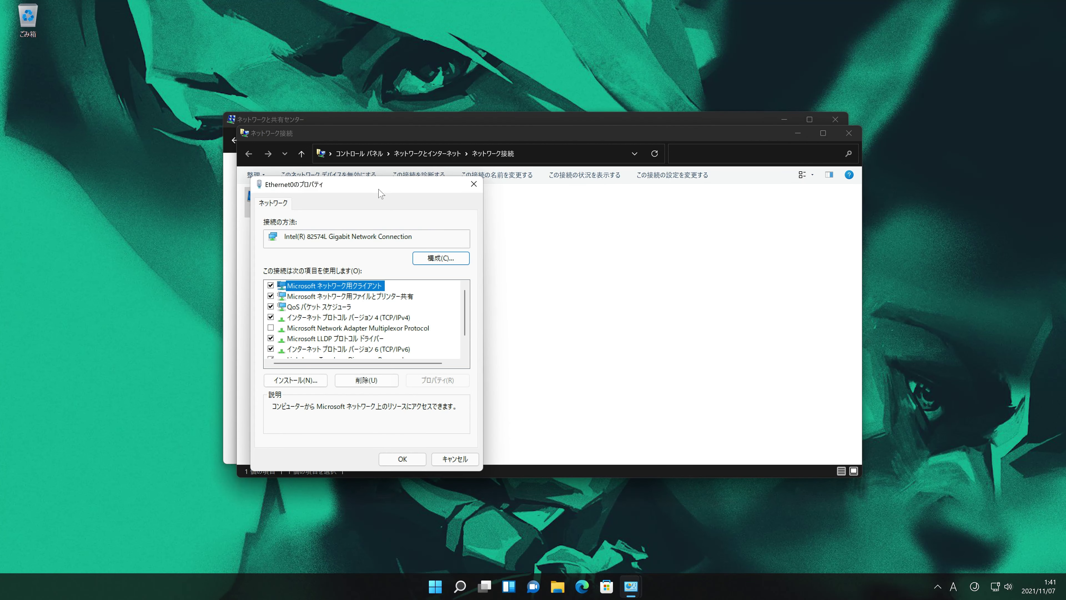
pyautogui.moveTo(379, 189); pyautogui.dragTo(555, 148)
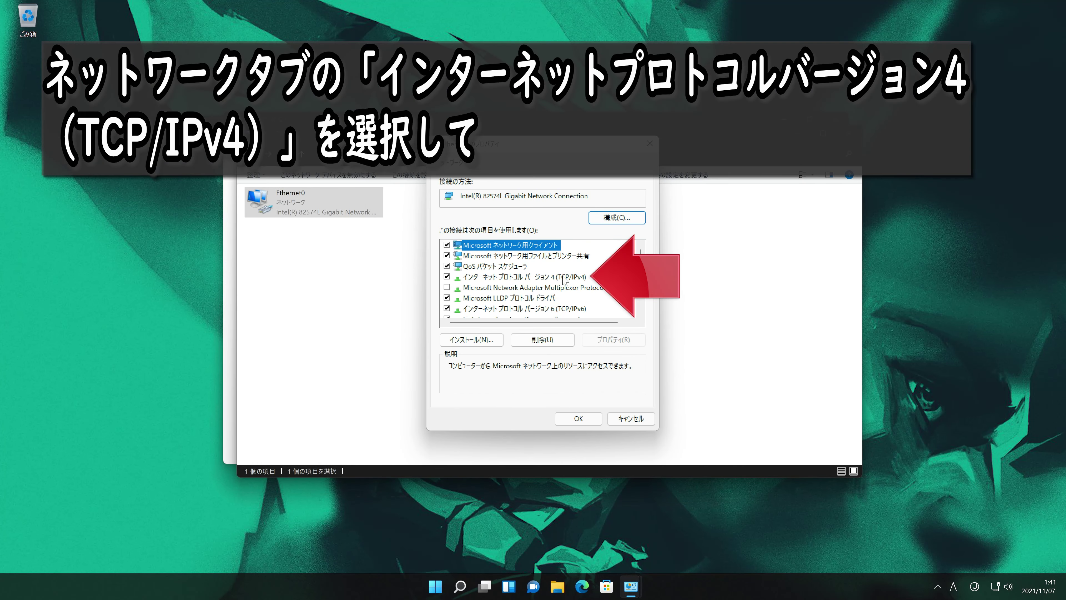
pyautogui.click(558, 277)
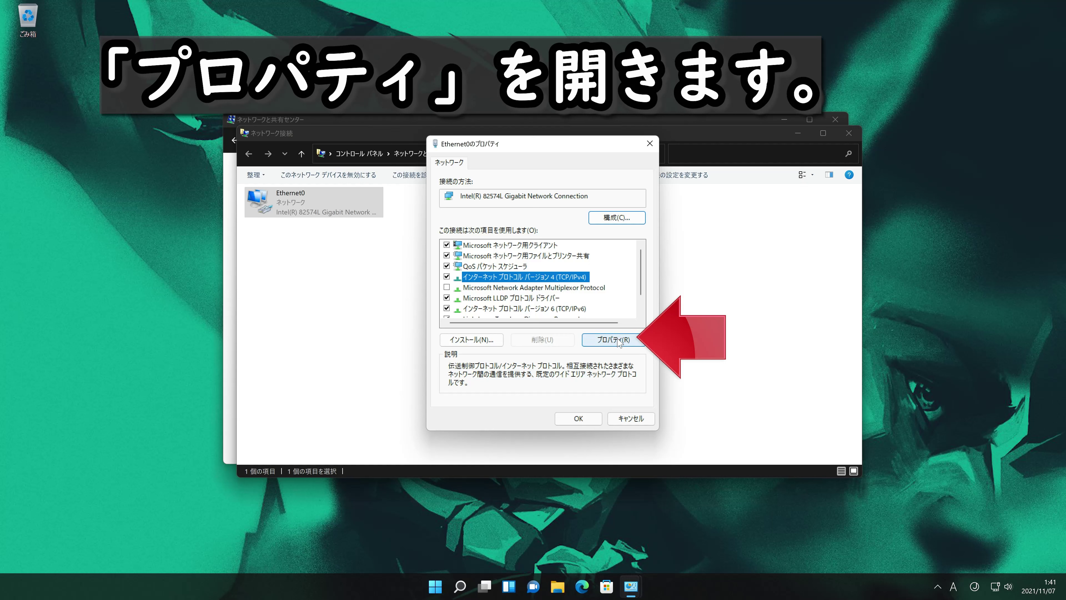
pyautogui.click(614, 340)
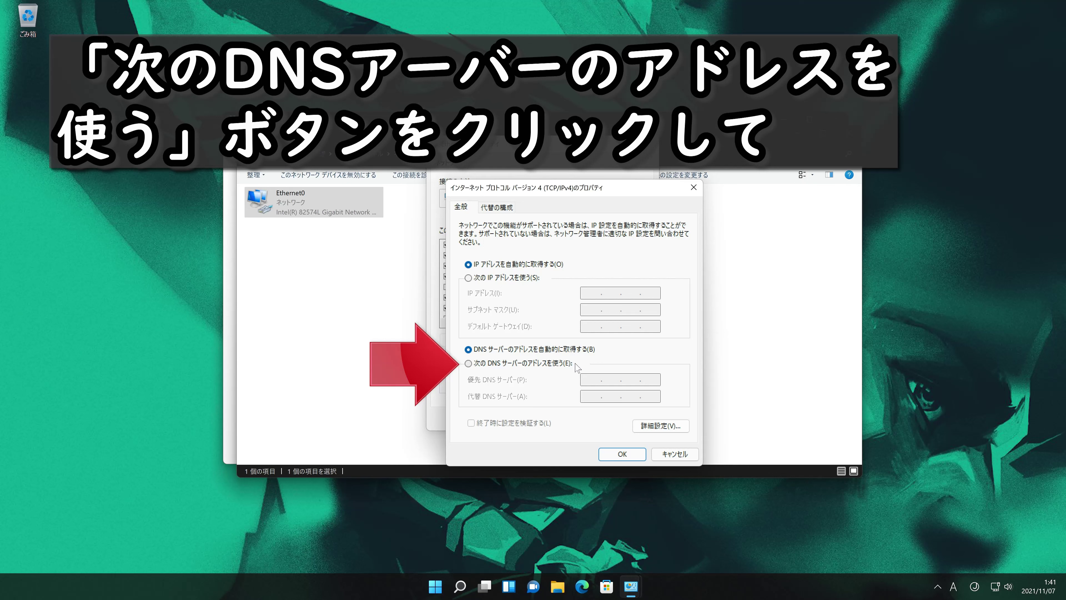
# - Use custom DNS servers for IPv4, with 8.8.8.8 as preferred and 8.8.4.4 as alternate, and save the adapter settings
pyautogui.click(473, 365)
pyautogui.write('8.8.8.8')
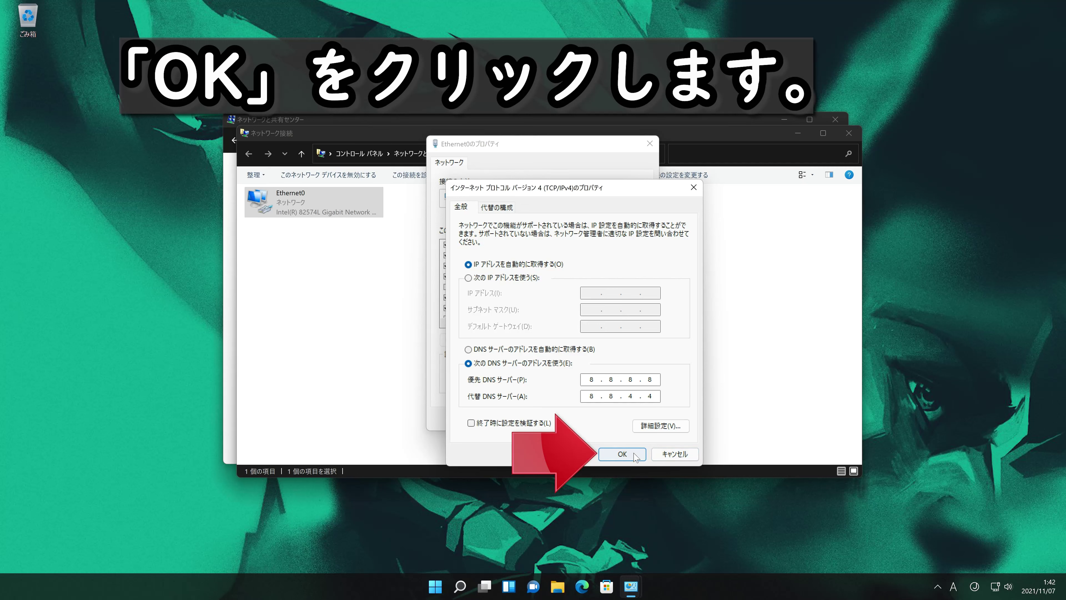
pyautogui.click(622, 454)
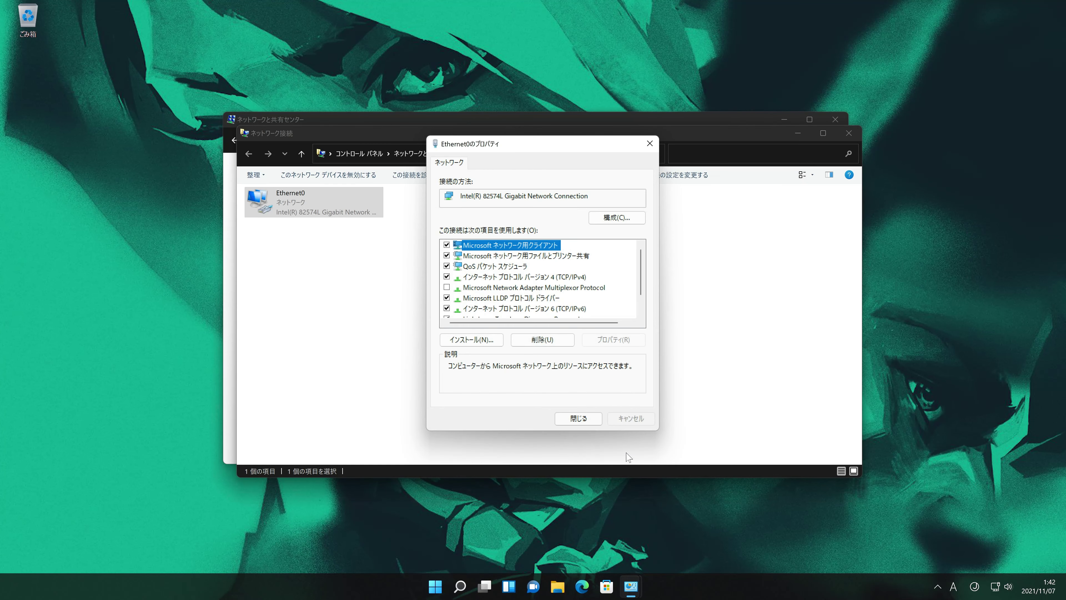
pyautogui.click(579, 418)
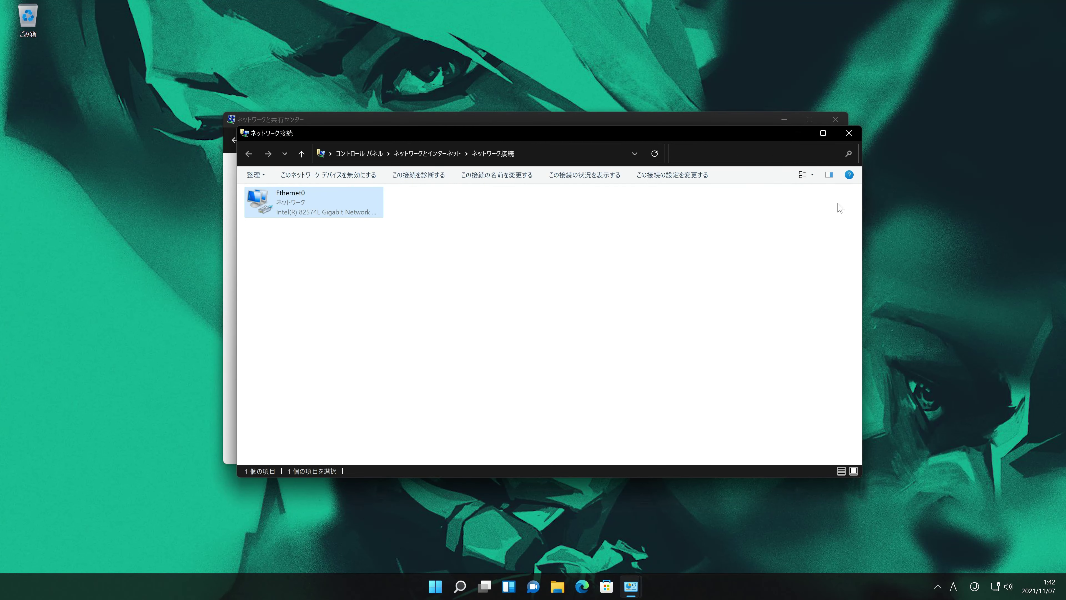
# - Close both Control Panel network windows and open the ネットワークとインターネット page of the Windows Settings app
pyautogui.click(852, 135)
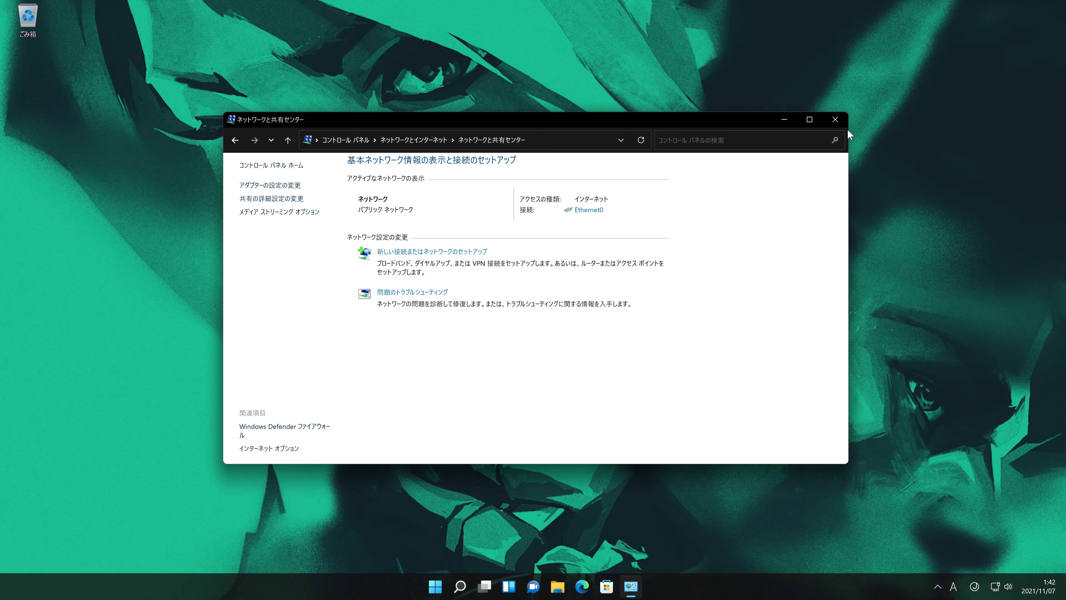
pyautogui.click(837, 121)
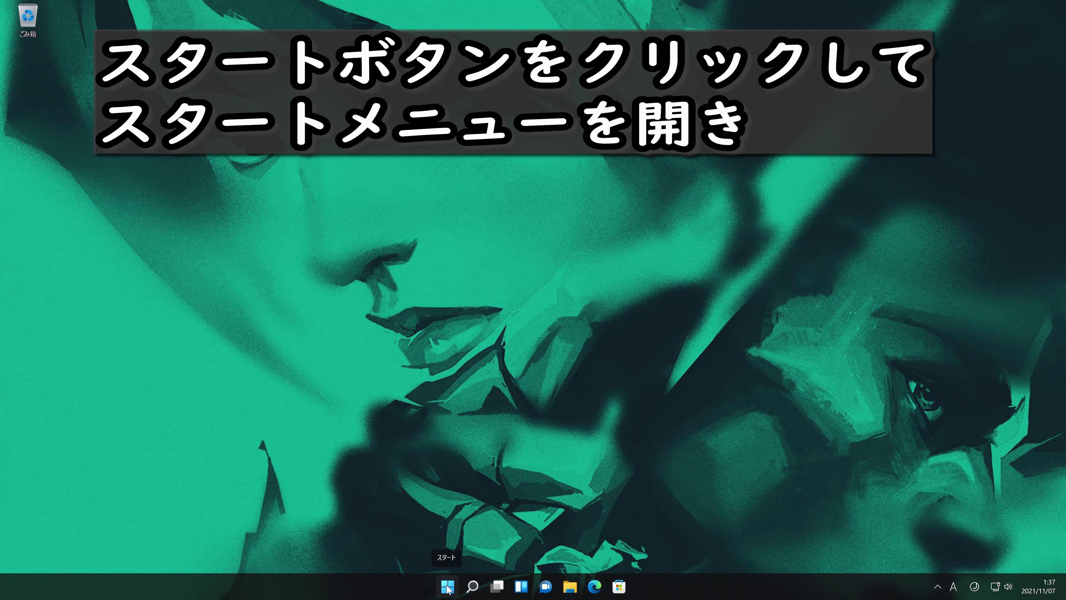
pyautogui.click(448, 588)
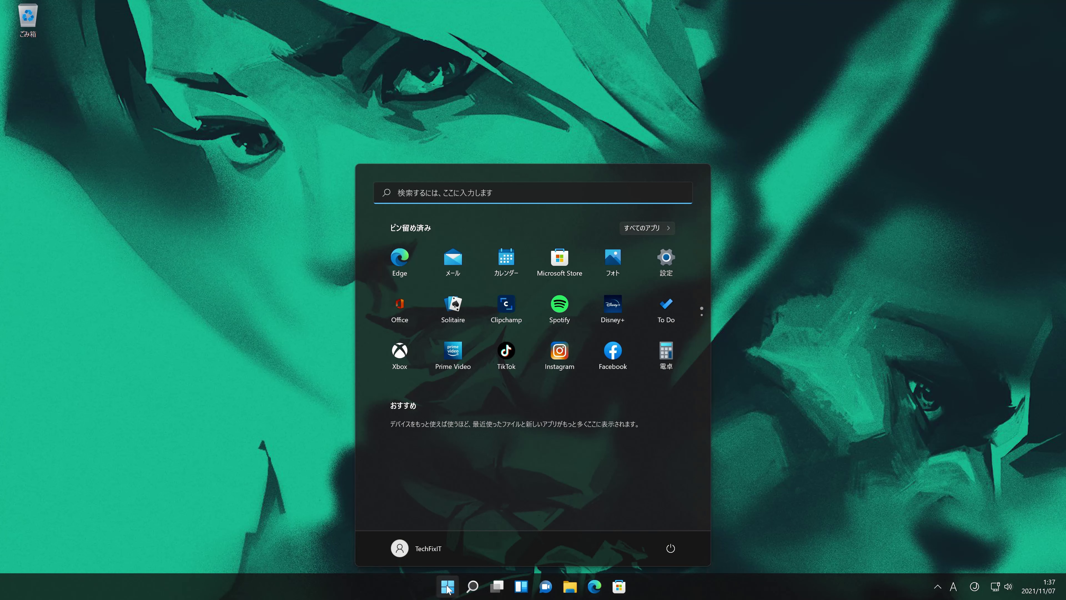
pyautogui.click(671, 264)
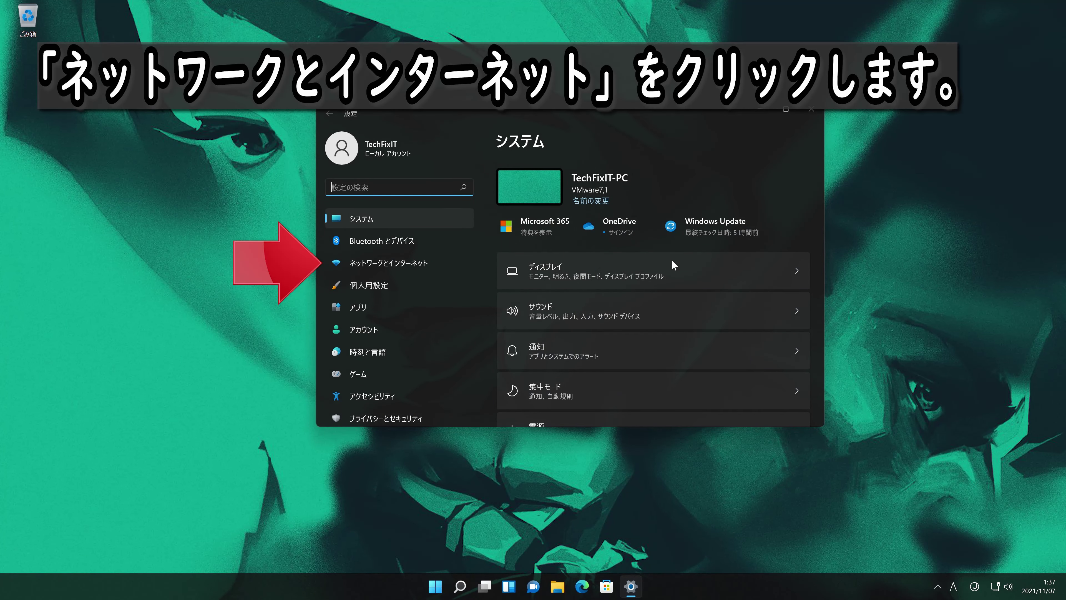
pyautogui.click(417, 264)
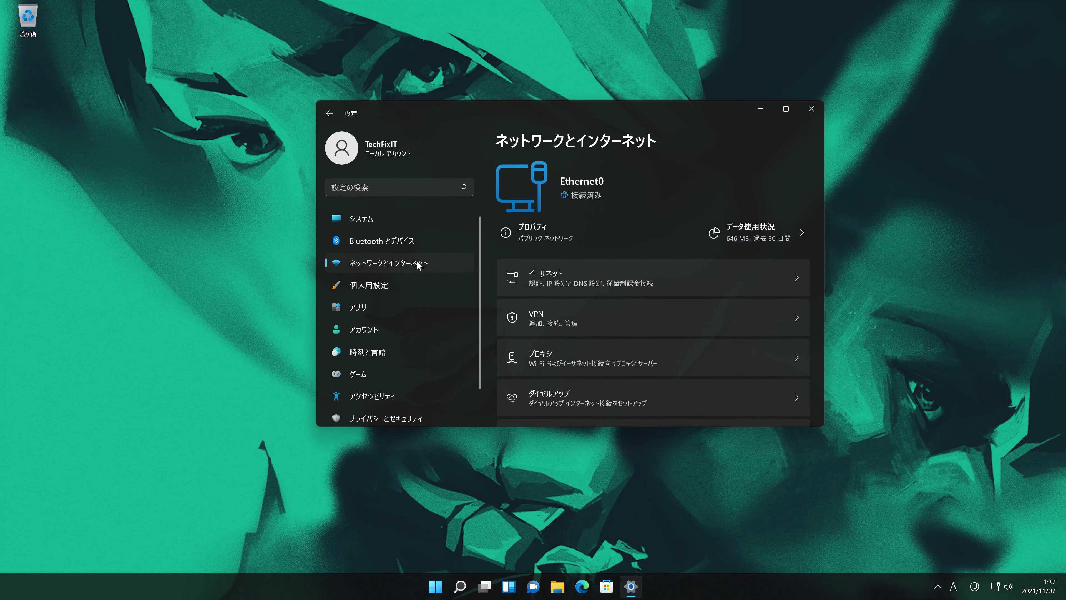
# - Run the network reset (ネットワークのリセット) from the advanced network settings, confirm it, and dismiss the sign-out notice
pyautogui.scroll(-2, 720, 259)
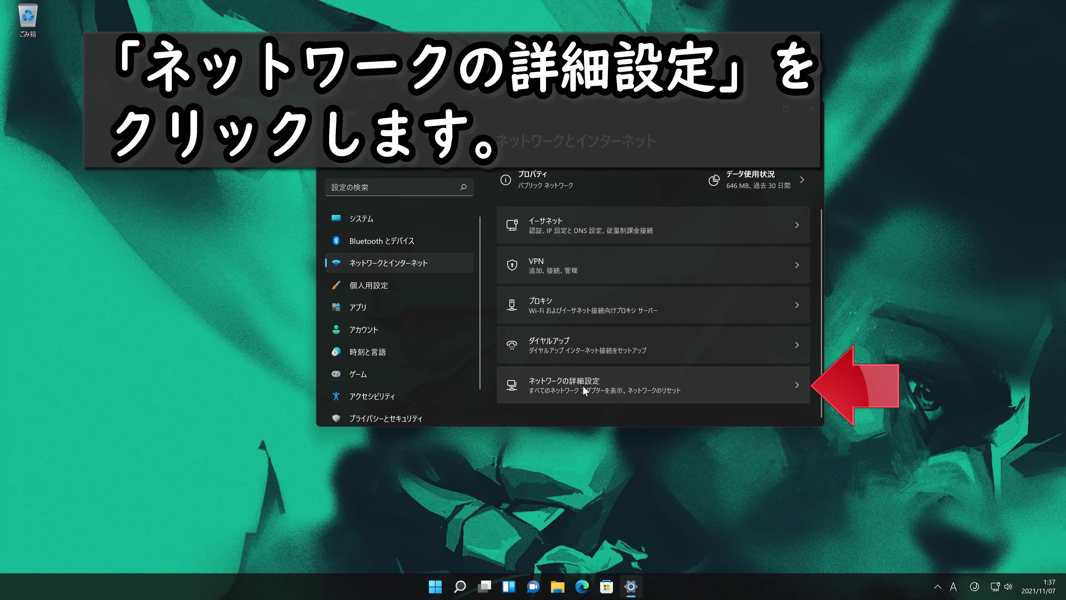
pyautogui.click(609, 381)
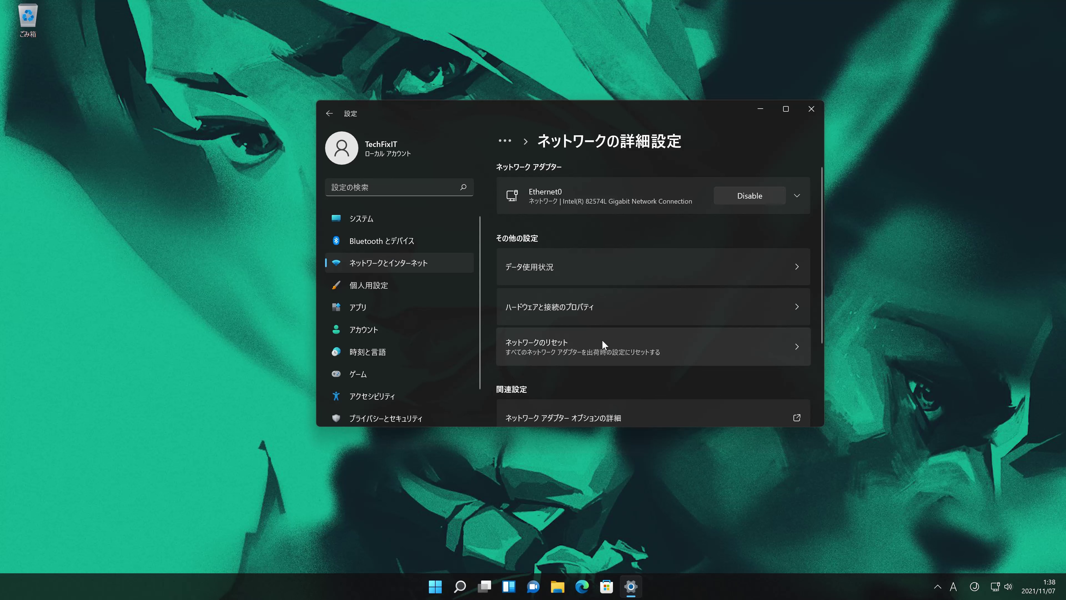
pyautogui.click(603, 341)
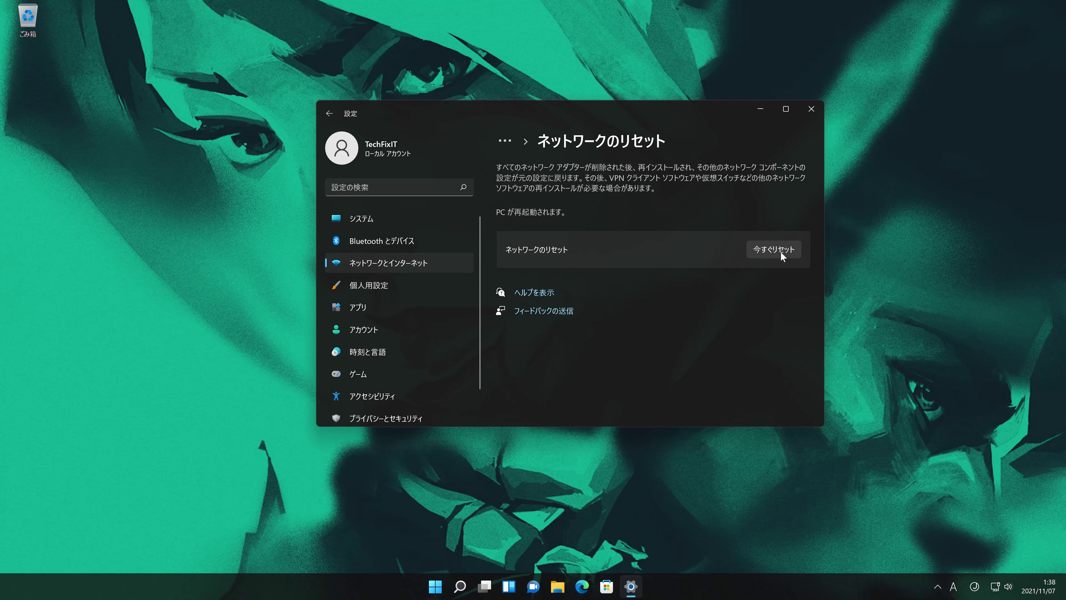
pyautogui.click(781, 251)
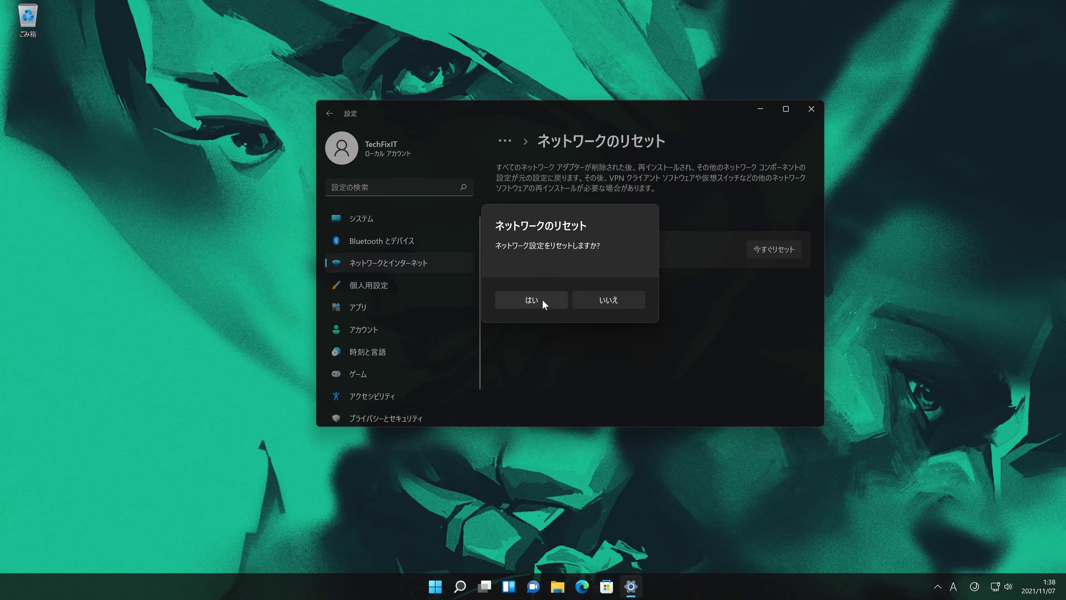
pyautogui.click(542, 299)
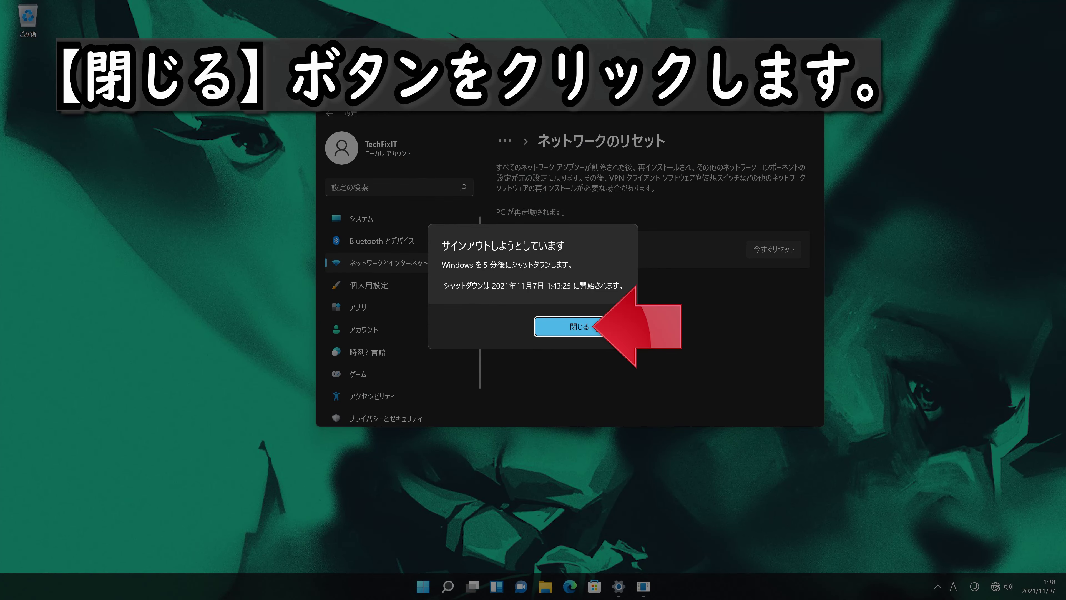
pyautogui.click(588, 329)
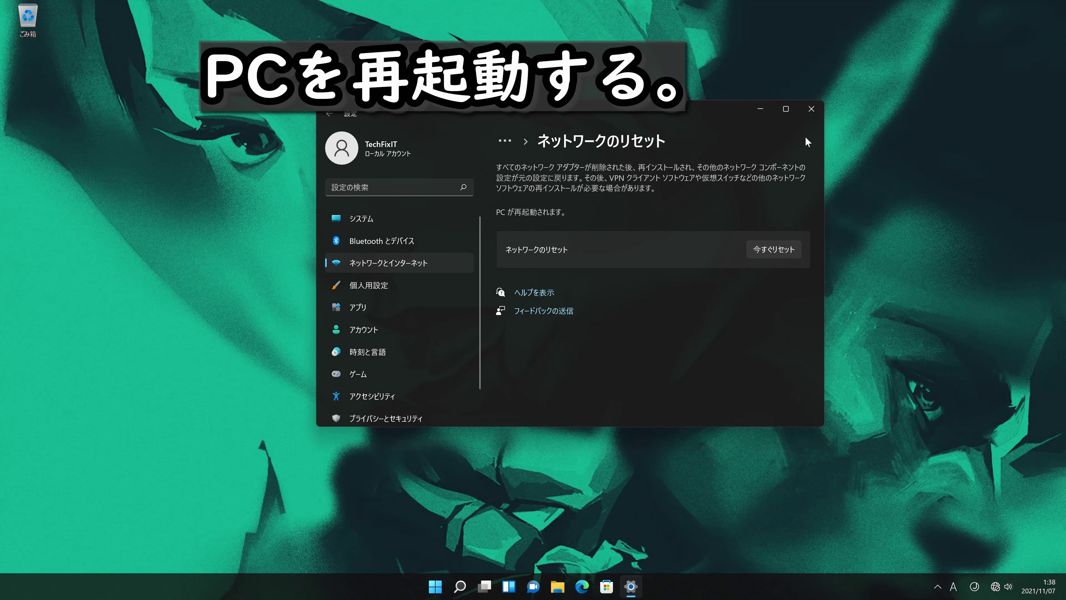
# - Close the Settings window and restart the PC
pyautogui.click(811, 108)
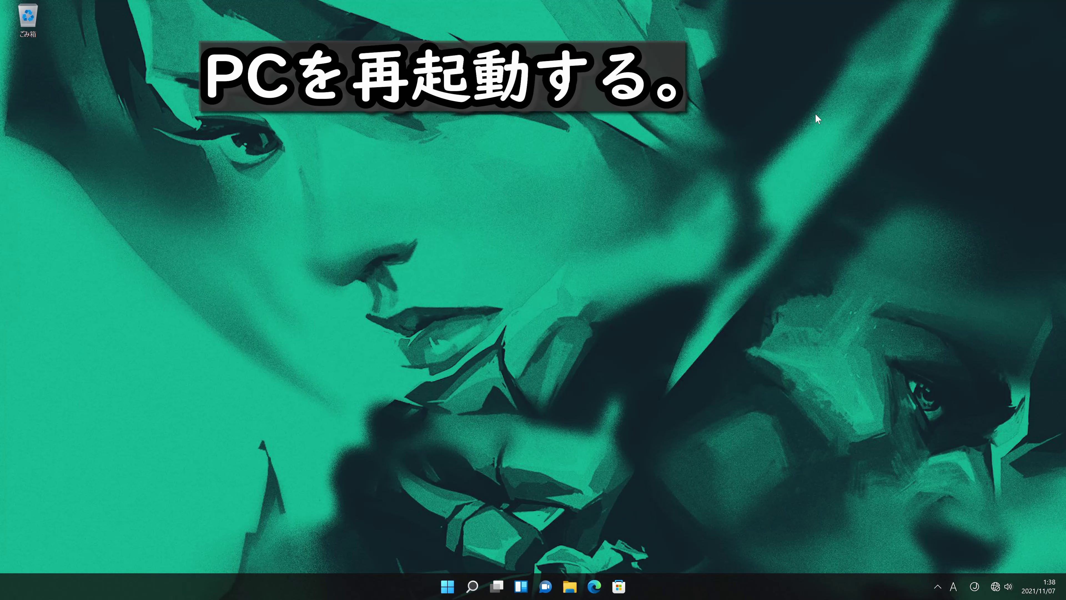
pyautogui.click(448, 586)
pyautogui.click(670, 549)
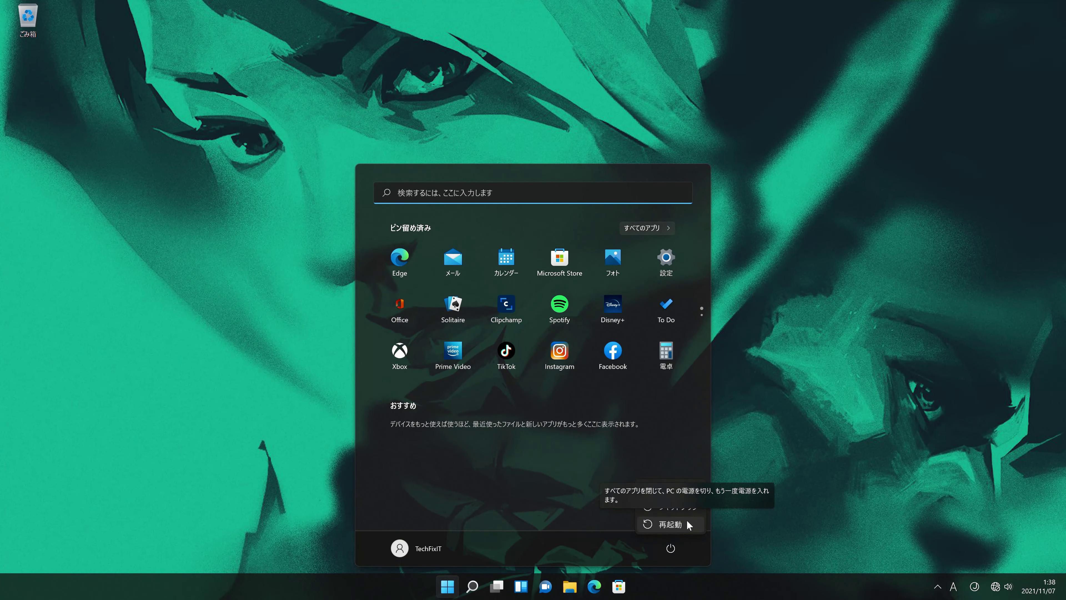
pyautogui.click(687, 520)
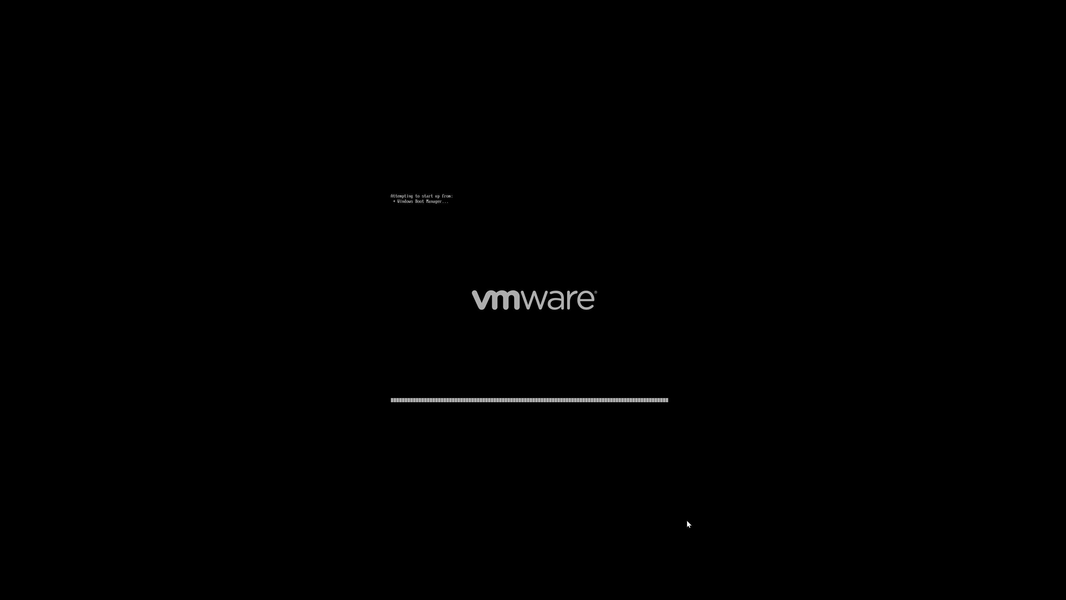